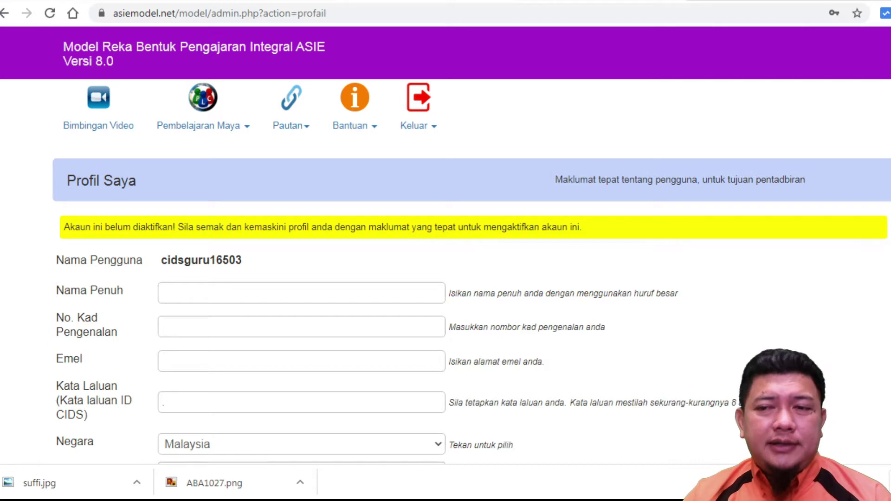
Look through the blank profile form, from the full name field down to the photo upload
scroll(445, 264, down, 1)
scroll(446, 264, down, 10)
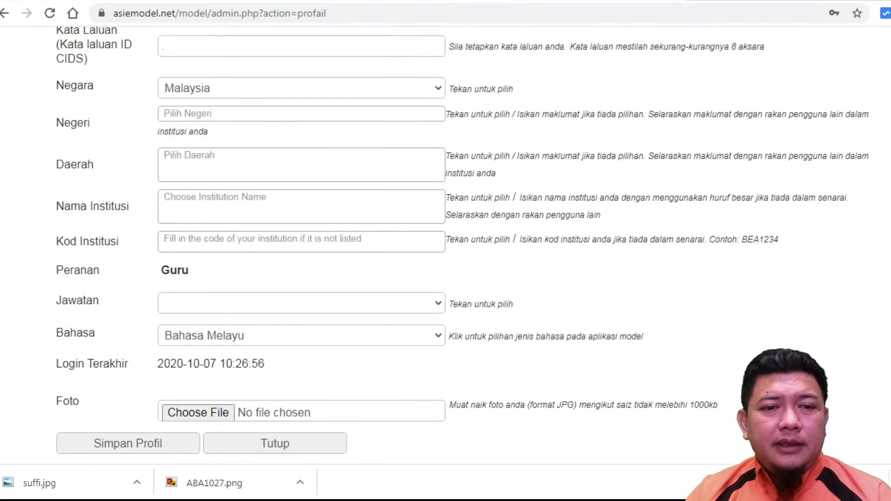
scroll(445, 263, up, 10)
scroll(446, 264, down, 1)
scroll(446, 245, down, 2)
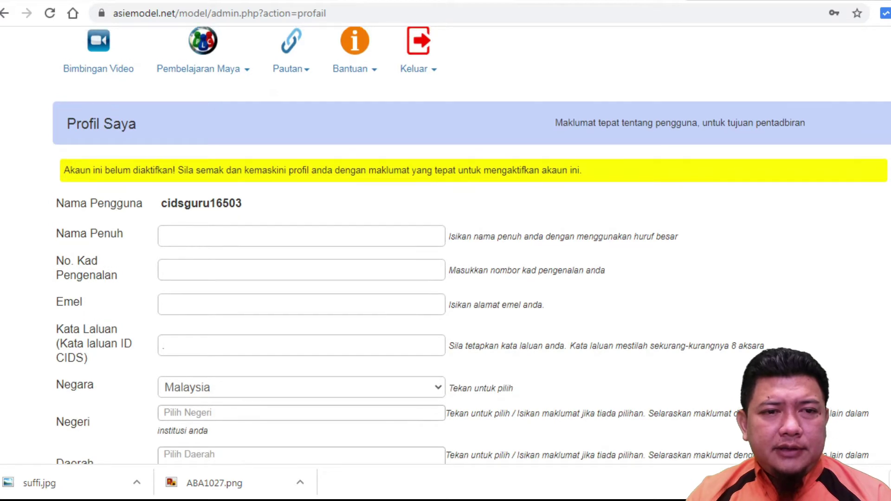
scroll(445, 256, down, 4)
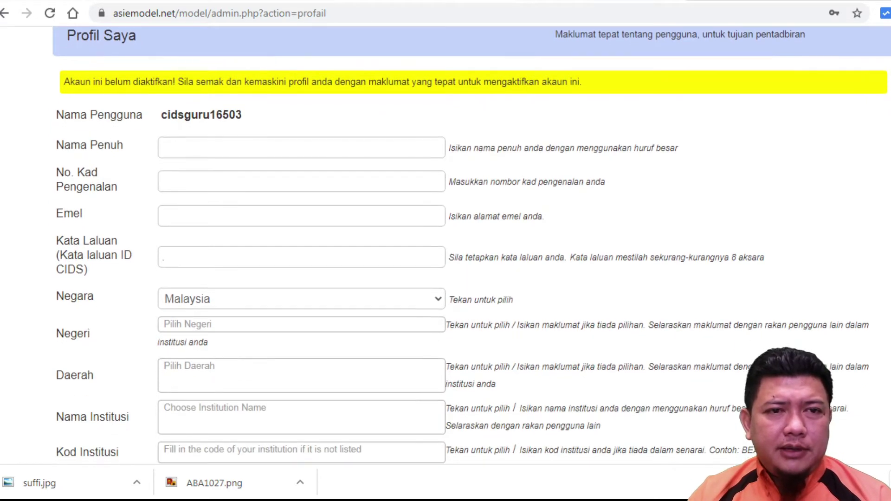
scroll(445, 246, down, 3)
scroll(445, 246, down, 1)
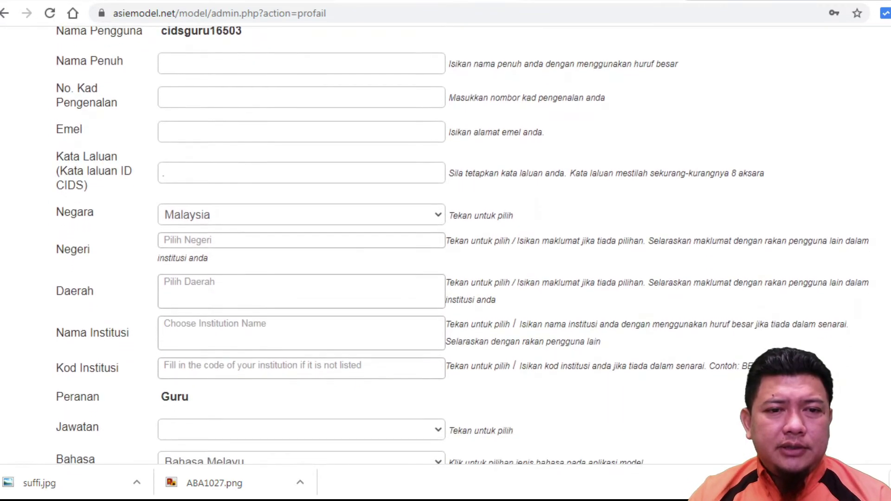
scroll(445, 246, up, 3)
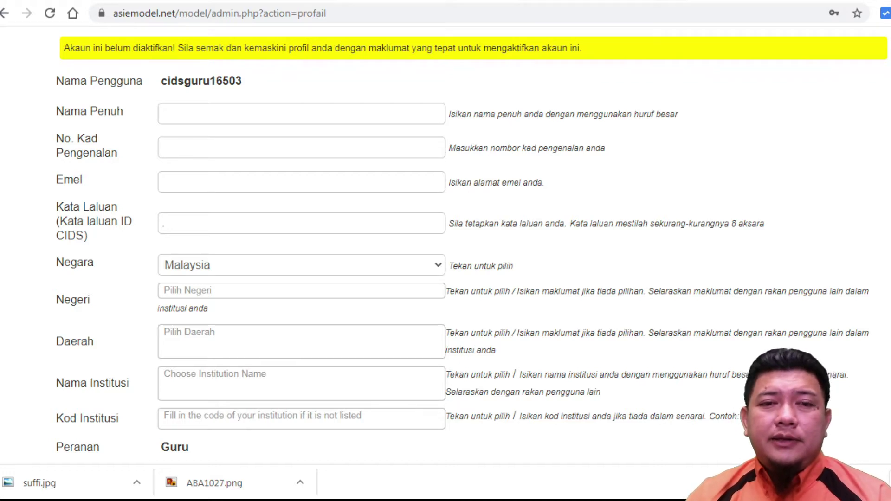
scroll(445, 246, down, 1)
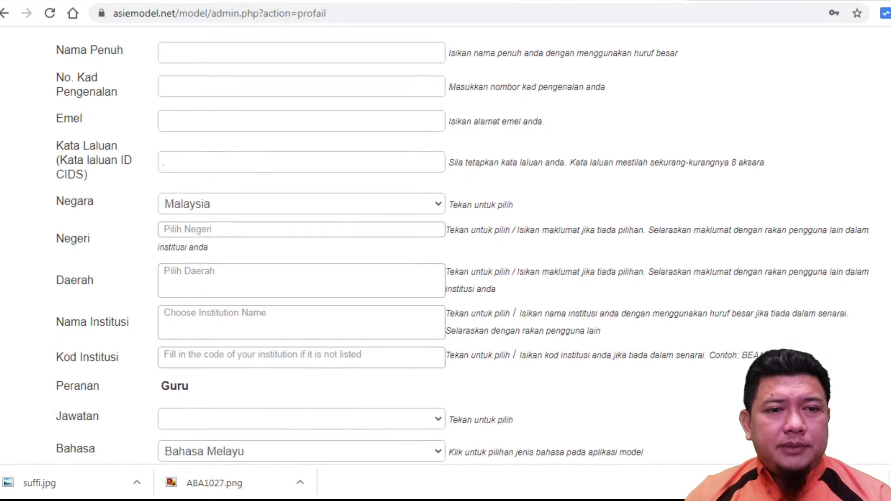
scroll(445, 245, down, 3)
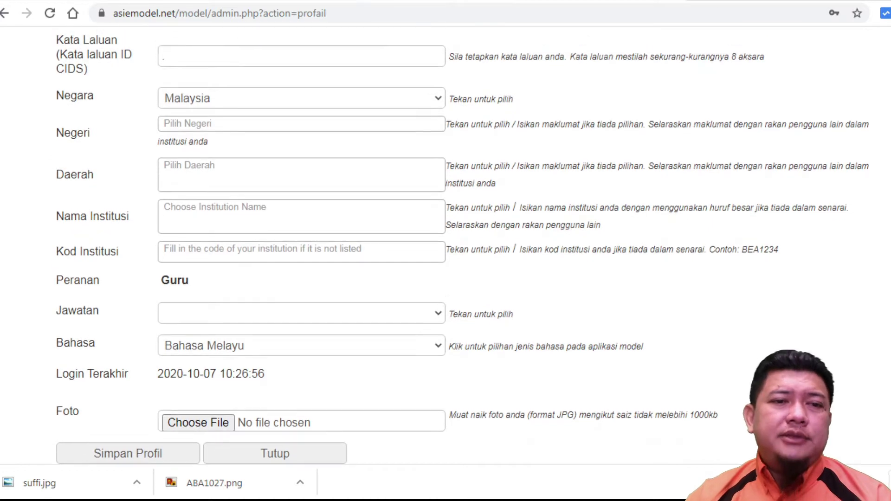
scroll(446, 245, down, 1)
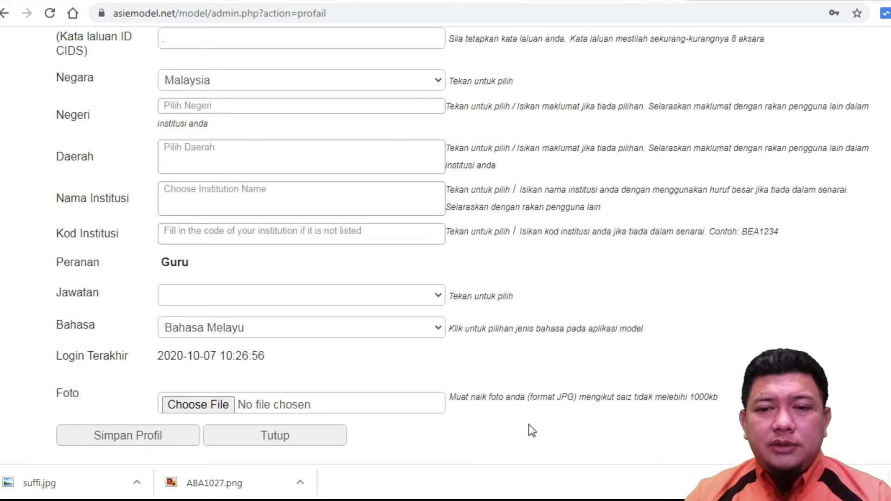
Highlight the maximum file size in the note beside the photo upload field
drag(694, 396, 715, 398)
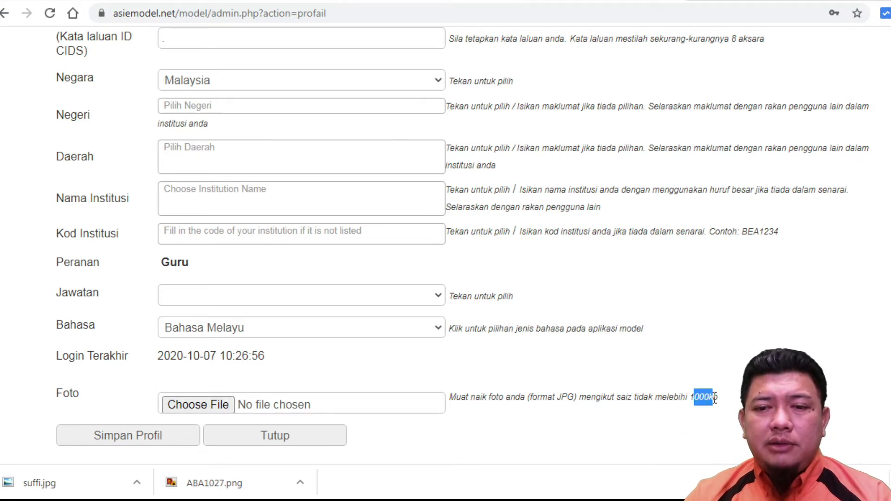
click(715, 398)
double_click(705, 398)
click(715, 399)
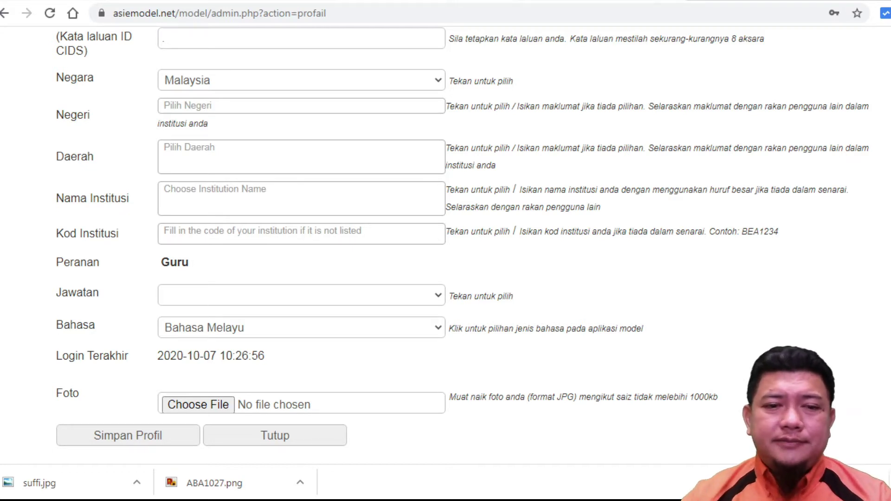
Review the filled-in profile details and browse the available district and state options
scroll(606, 89, up, 8)
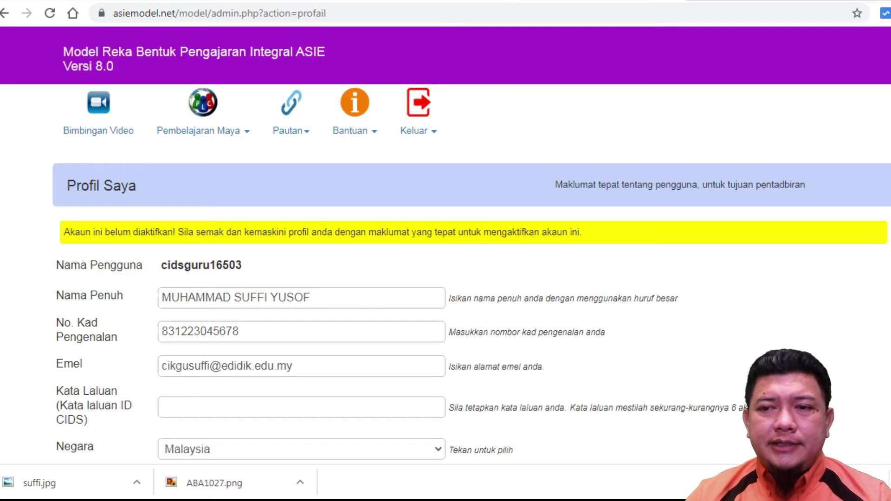
scroll(290, 192, down, 2)
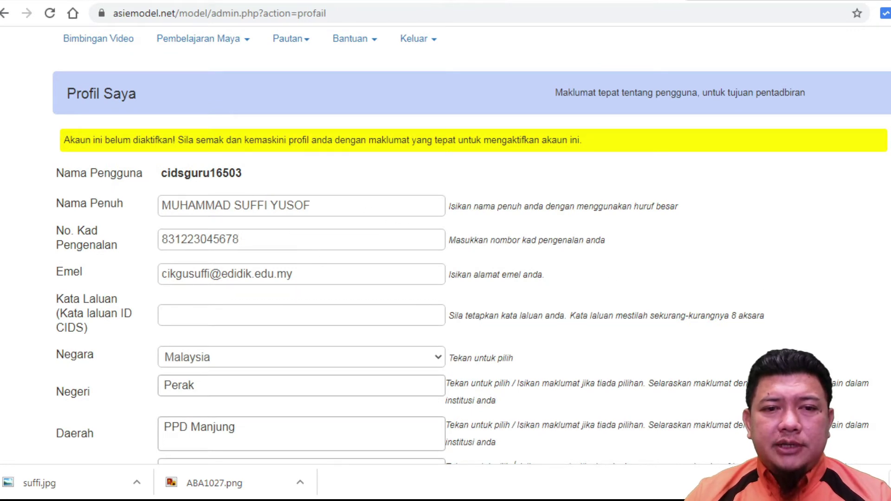
scroll(472, 246, down, 5)
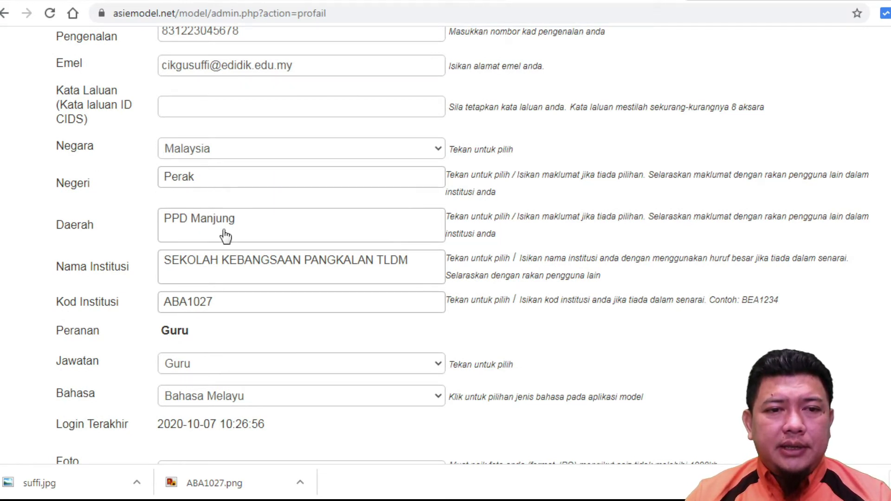
click(386, 236)
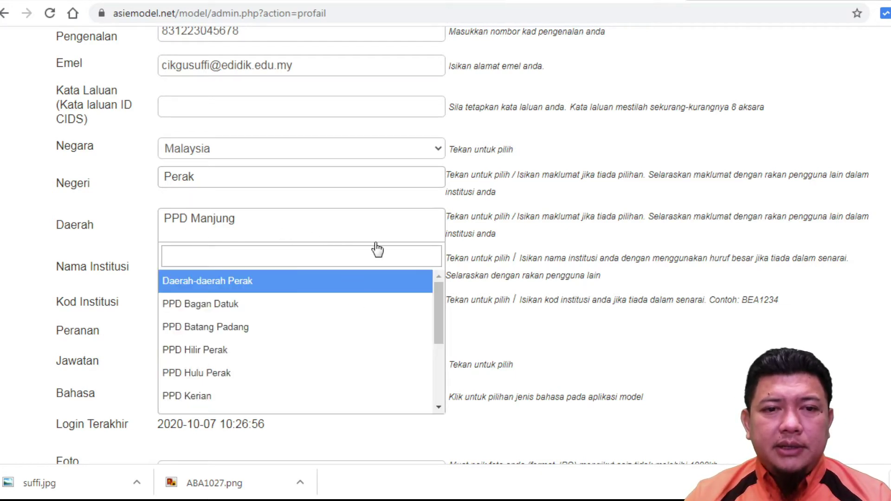
click(404, 179)
click(405, 181)
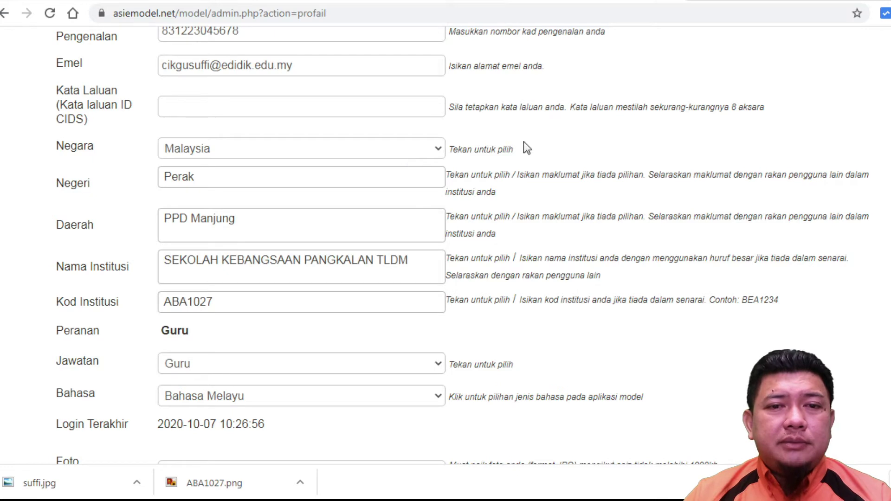
click(424, 178)
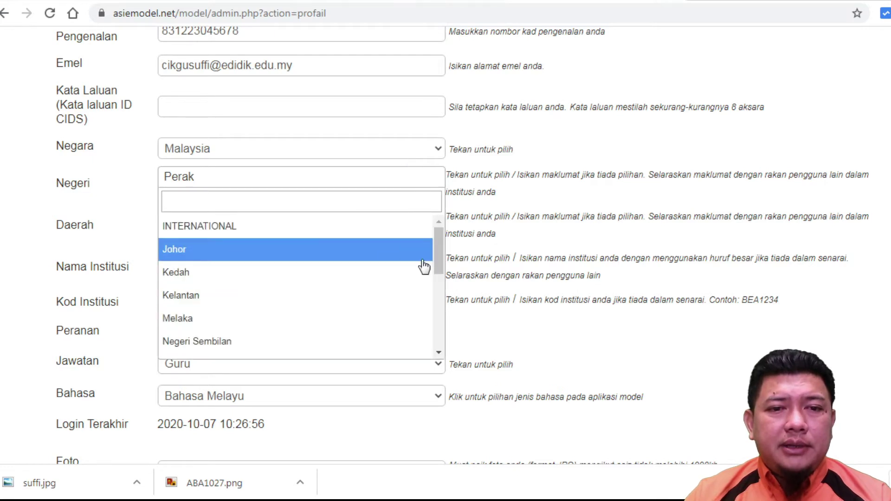
drag(437, 259, 440, 303)
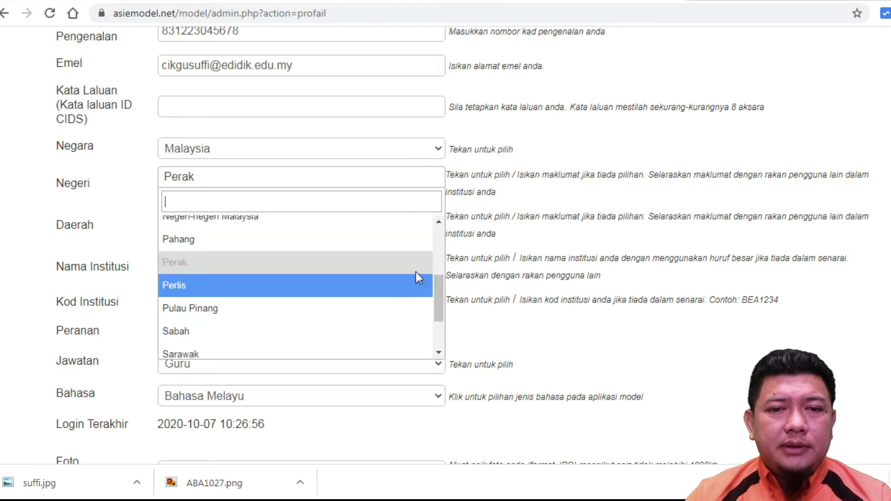
key(Escape)
Choose PPD Manjung as the district in the profile form
click(408, 239)
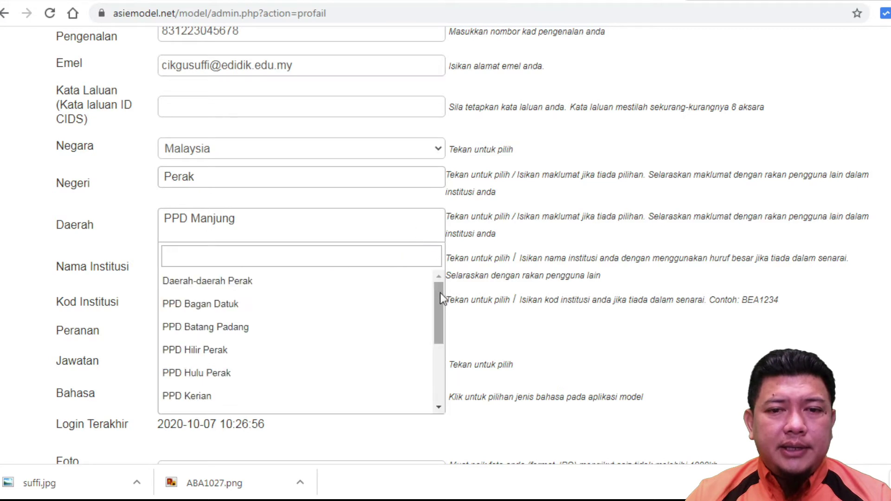
drag(440, 293, 446, 367)
scroll(445, 320, up, 3)
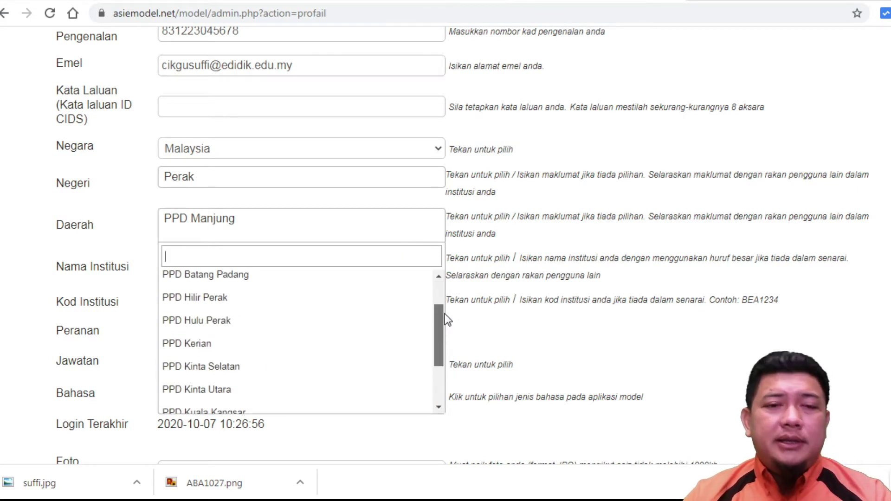
scroll(444, 317, down, 3)
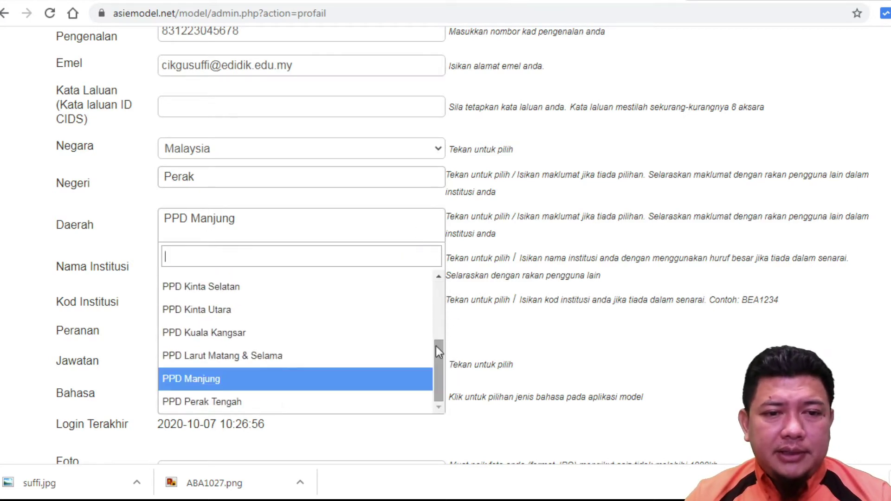
click(345, 379)
Search the institution names for "pangkalan" and choose SEKOLAH KEBANGSAAN PANGKALAN TLDM
click(390, 309)
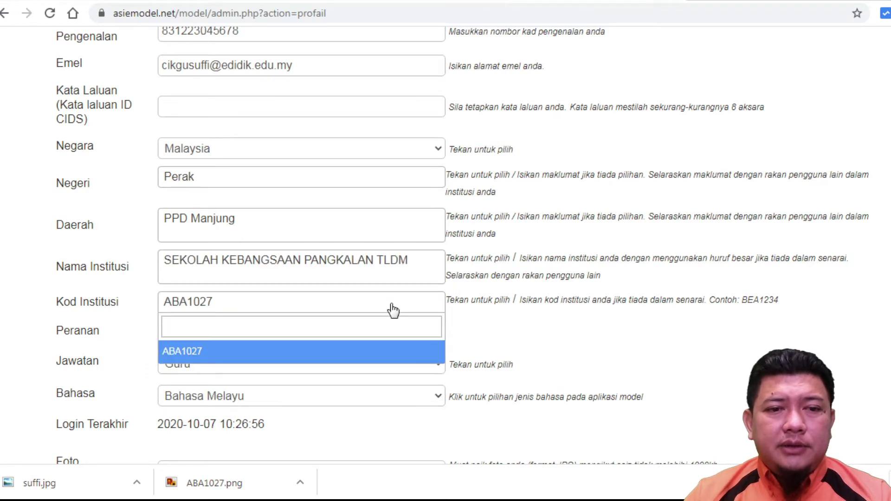
click(393, 310)
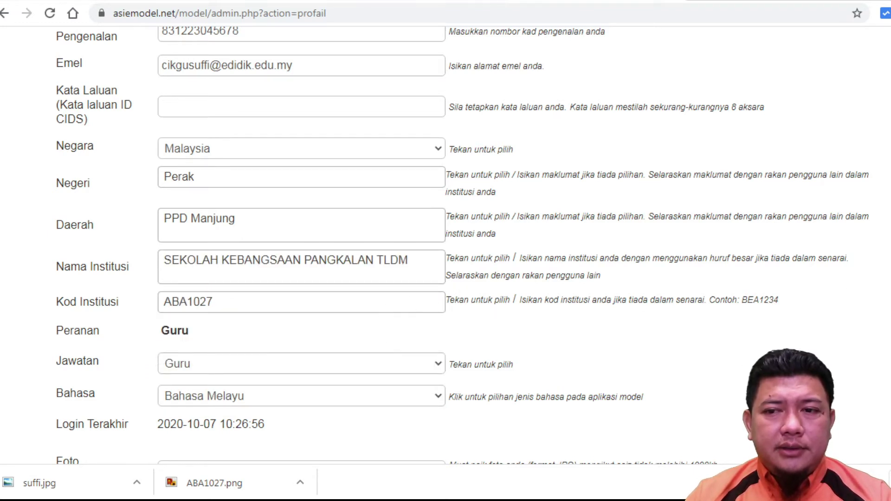
scroll(445, 244, down, 2)
click(437, 210)
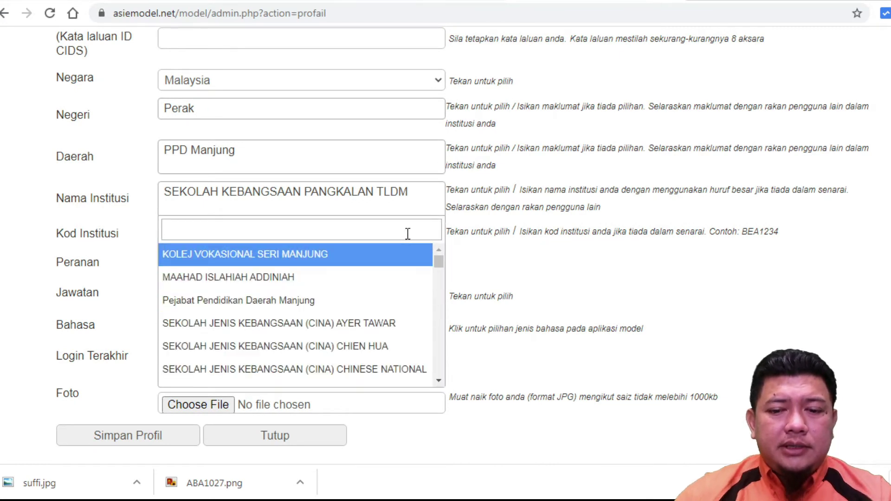
text(pangkaln)
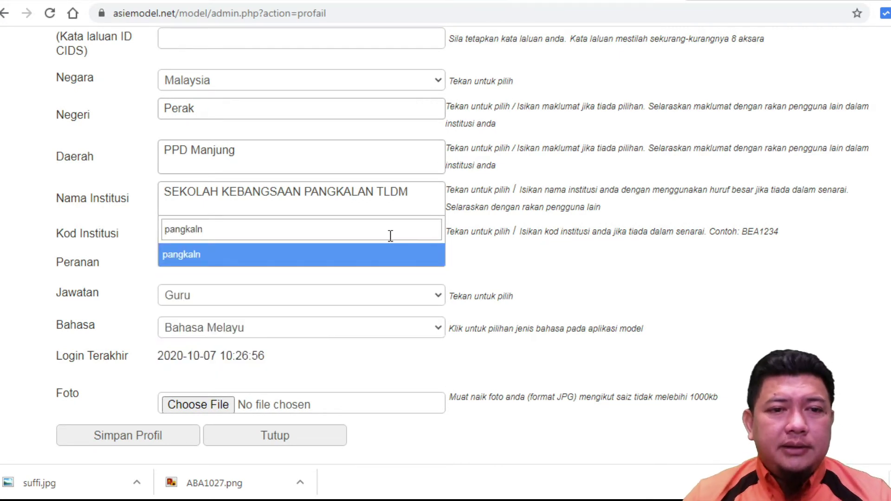
key(BackSpace)
text(an)
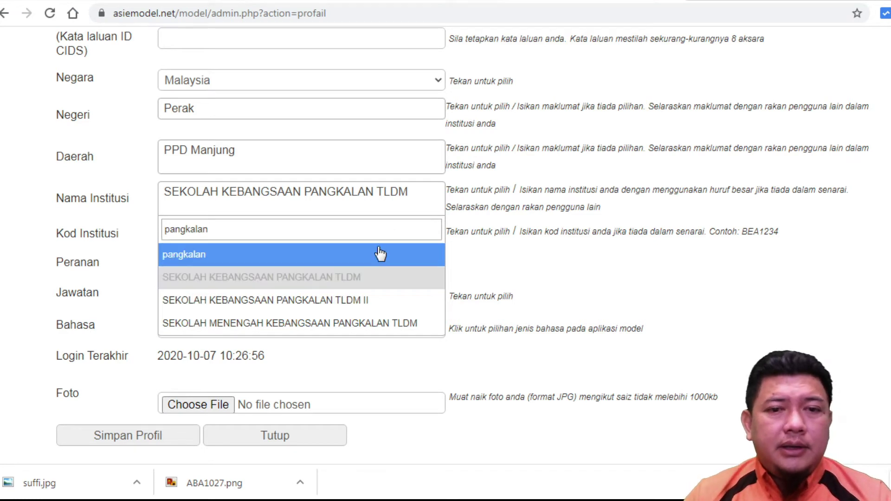
click(264, 284)
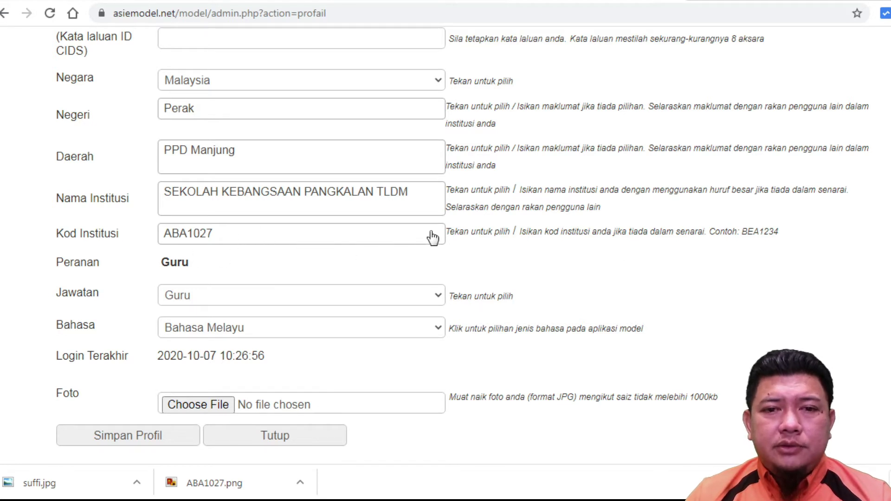
Check the institution code options and set the position (Jawatan) to Guru
click(405, 245)
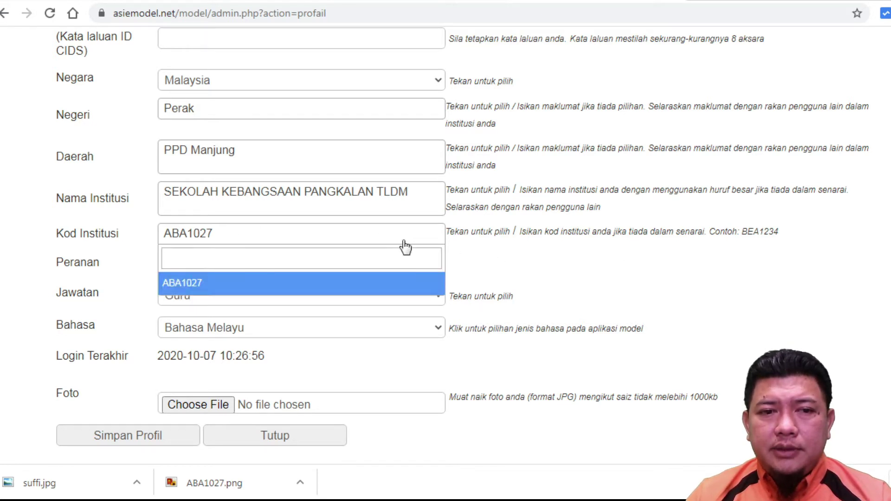
click(404, 246)
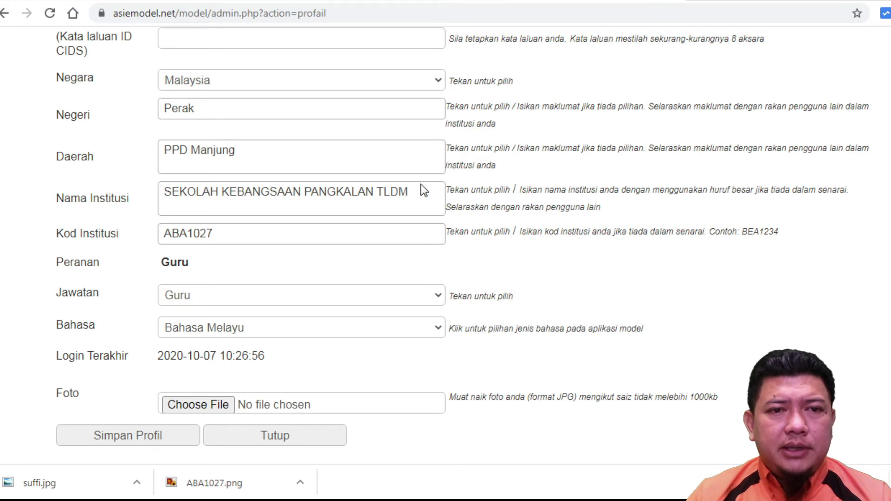
click(319, 248)
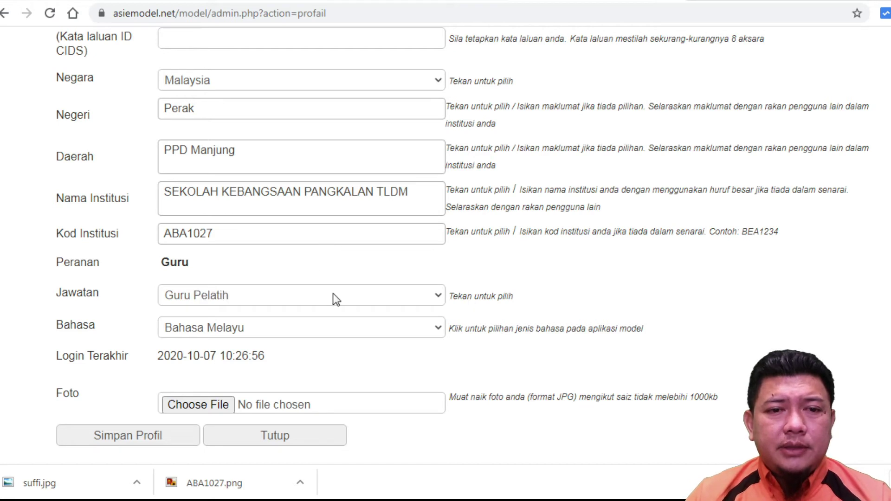
key(Up)
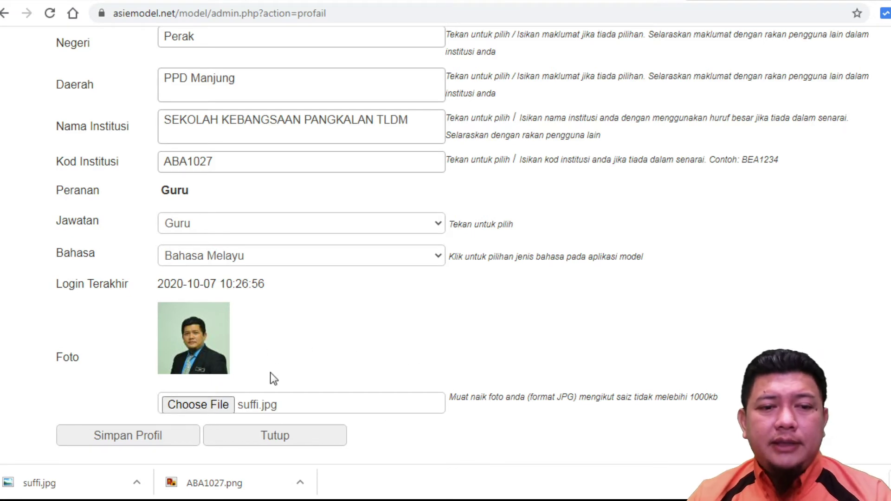
Review the completed profile form and save the profile
scroll(464, 246, up, 7)
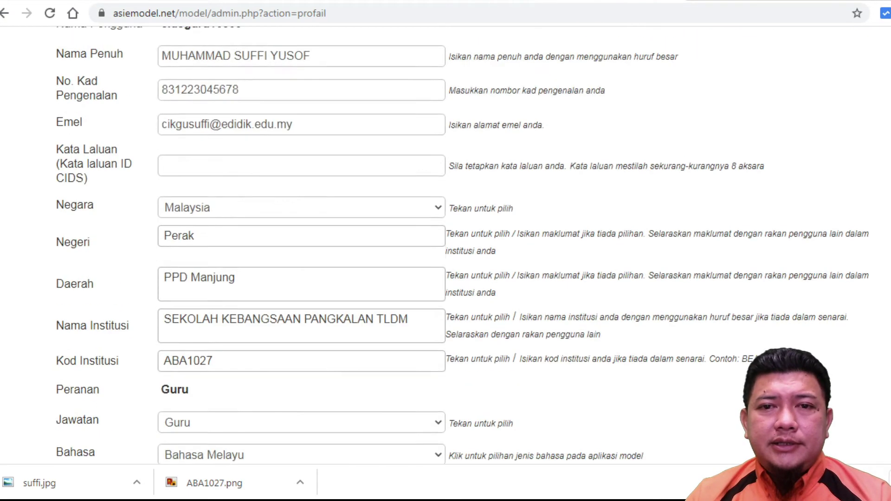
scroll(465, 246, down, 2)
scroll(464, 246, down, 6)
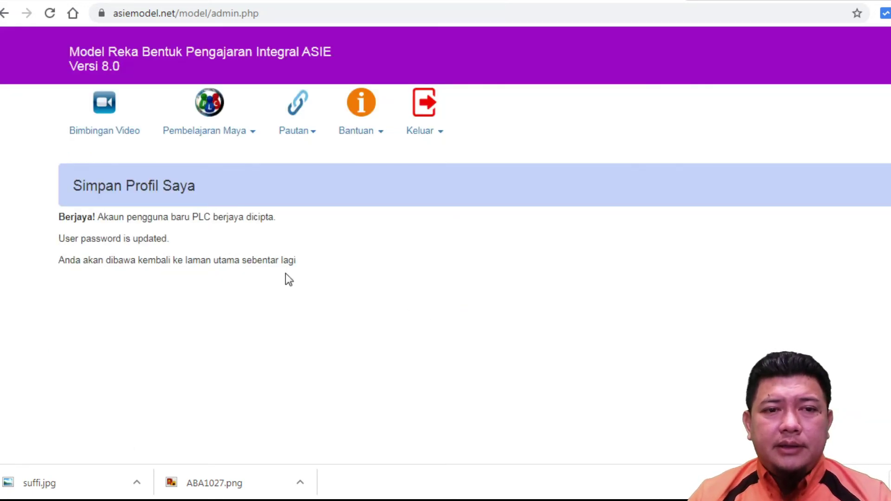
drag(60, 217, 153, 219)
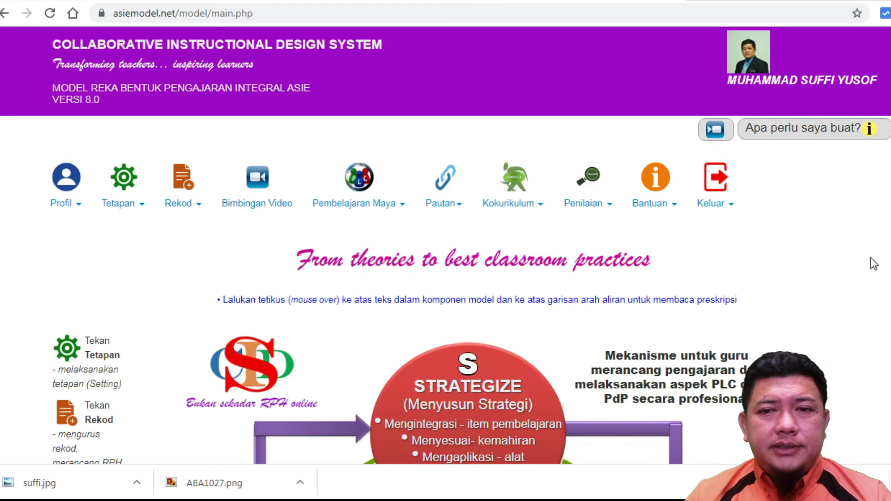
Look over the main page's model diagram and the options for editing the profile
scroll(873, 264, down, 6)
scroll(874, 263, up, 4)
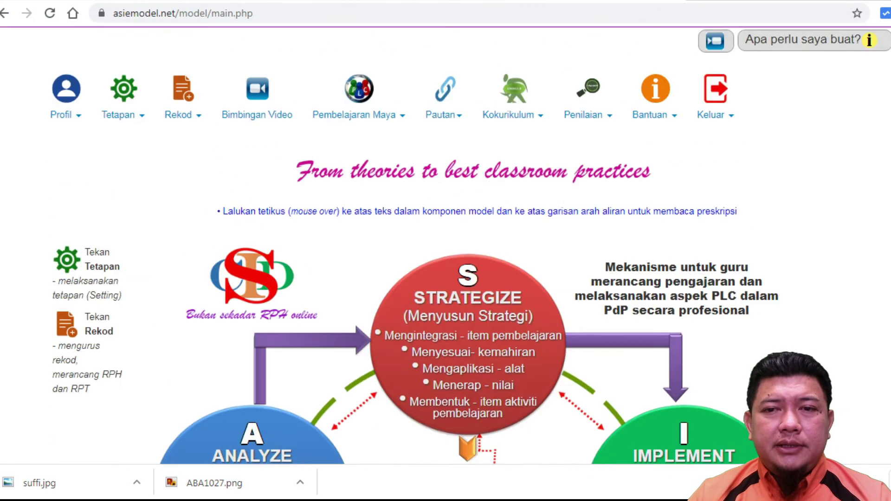
scroll(445, 246, up, 2)
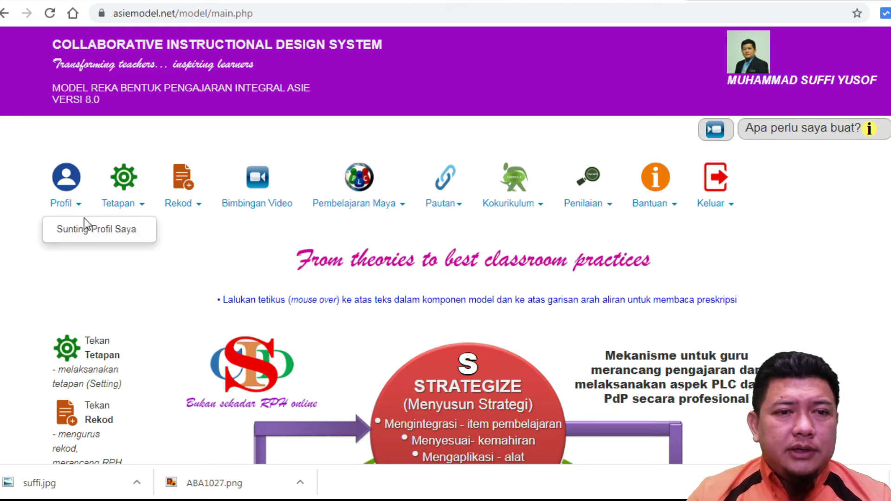
Reopen the teacher's own profile for editing, review its details from the full name down to the photo, and save the profile again
click(67, 226)
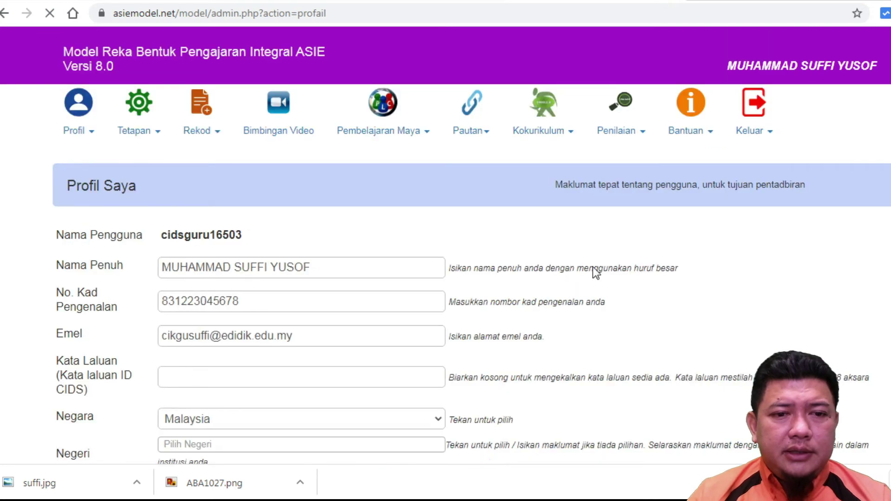
scroll(446, 279, down, 2)
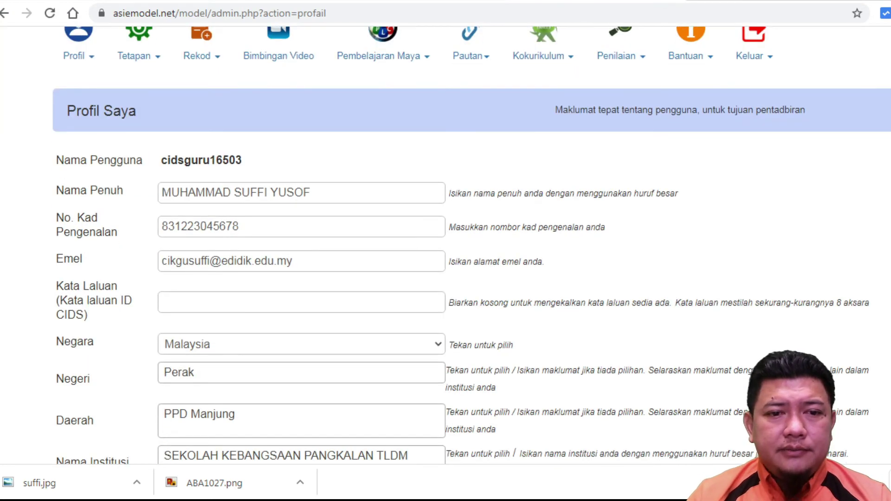
scroll(446, 246, down, 4)
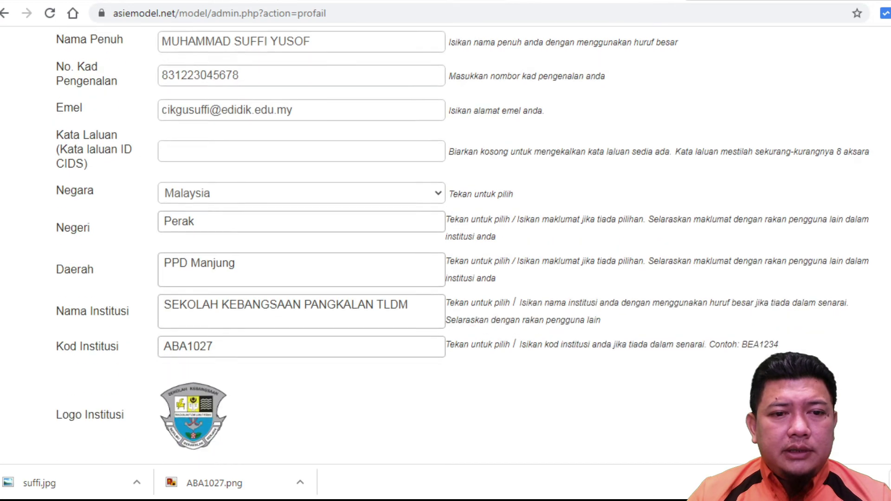
scroll(148, 149, down, 6)
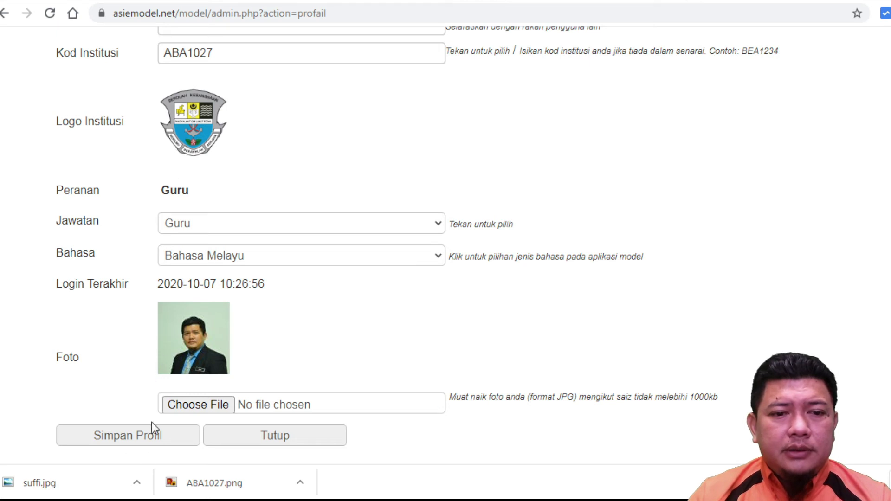
click(154, 435)
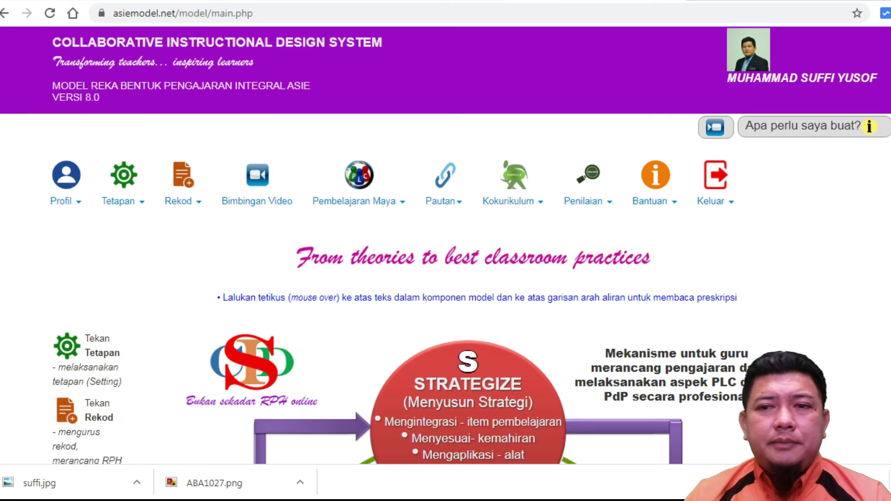
scroll(511, 60, down, 8)
scroll(445, 246, up, 8)
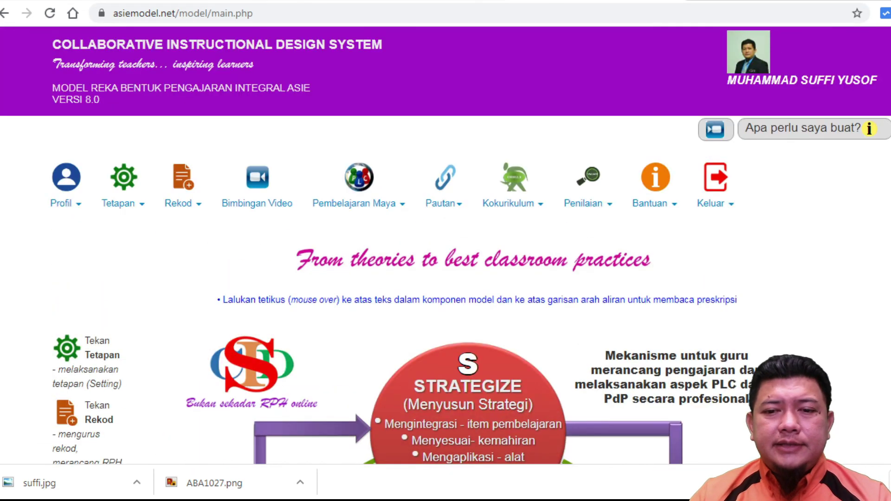